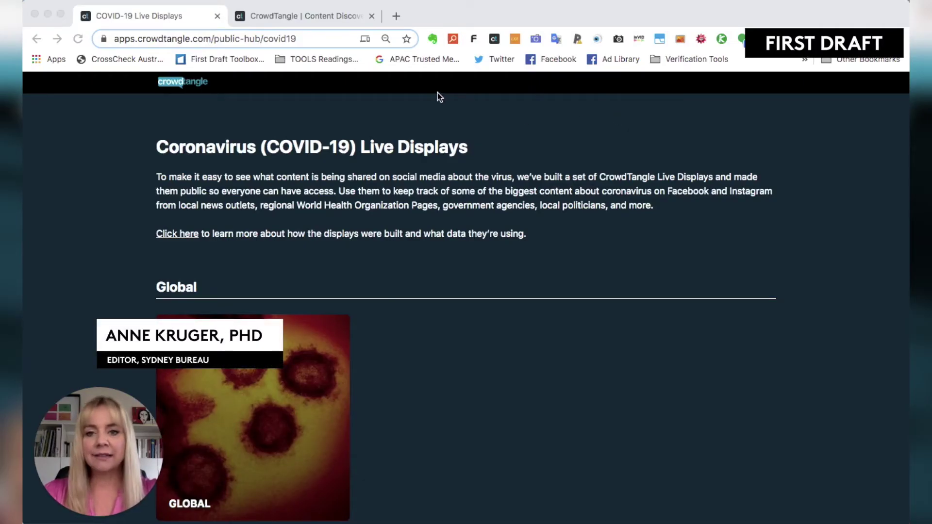
Scroll down to the Asia-Pacific country cards and open the COVID-19 Australia live display
{"action": "left_click", "coordinate": [297, 14]}
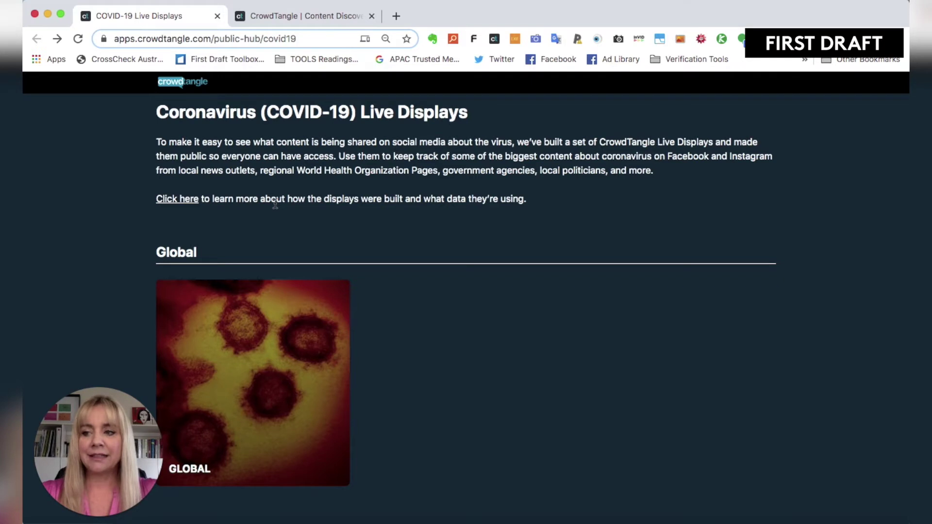
{"action": "scroll", "coordinate": [276, 204], "scroll_direction": "down", "scroll_amount": 3}
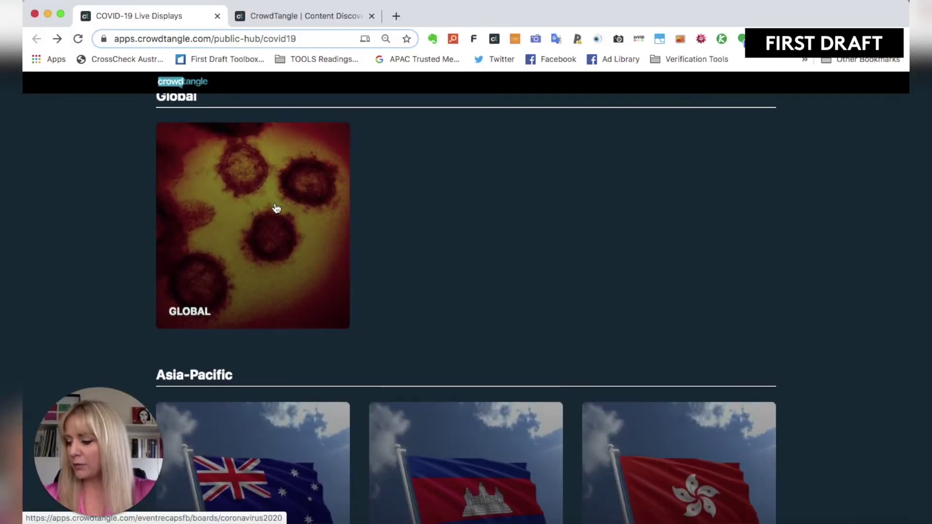
{"action": "scroll", "coordinate": [277, 209], "scroll_direction": "down", "scroll_amount": 3}
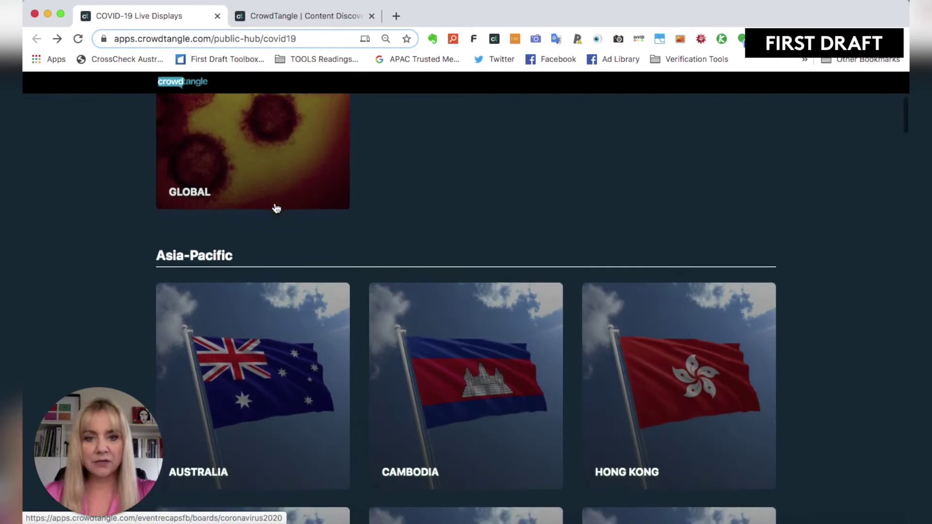
{"action": "scroll", "coordinate": [276, 208], "scroll_direction": "down", "scroll_amount": 2}
{"action": "scroll", "coordinate": [277, 207], "scroll_direction": "down", "scroll_amount": 3}
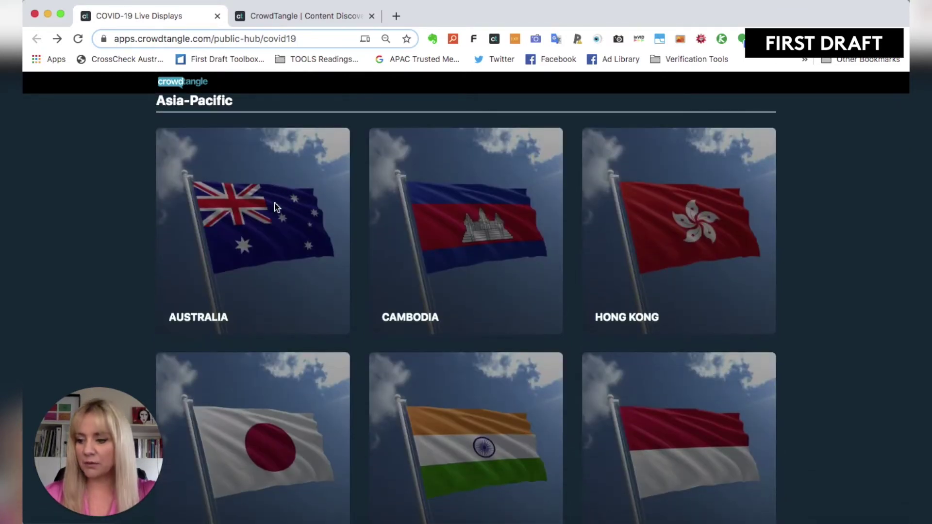
{"action": "left_click", "coordinate": [276, 208]}
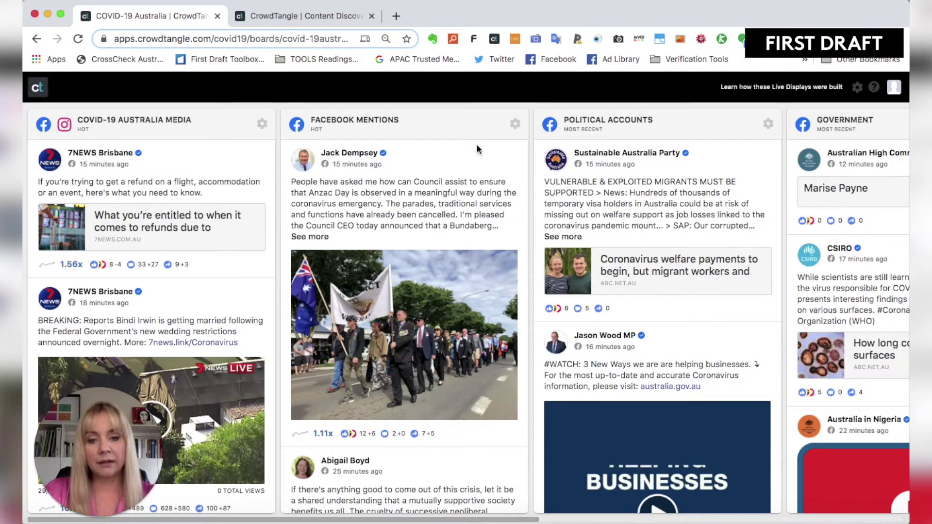
Browse the first column's posts, then move across the board's columns
{"action": "scroll", "coordinate": [419, 483], "scroll_direction": "down", "scroll_amount": 9}
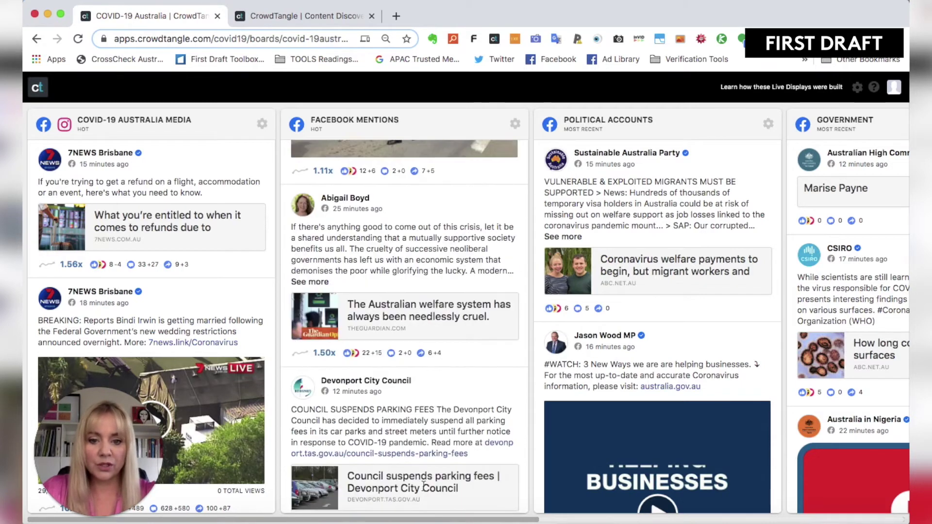
{"action": "scroll", "coordinate": [425, 488], "scroll_direction": "down", "scroll_amount": 6}
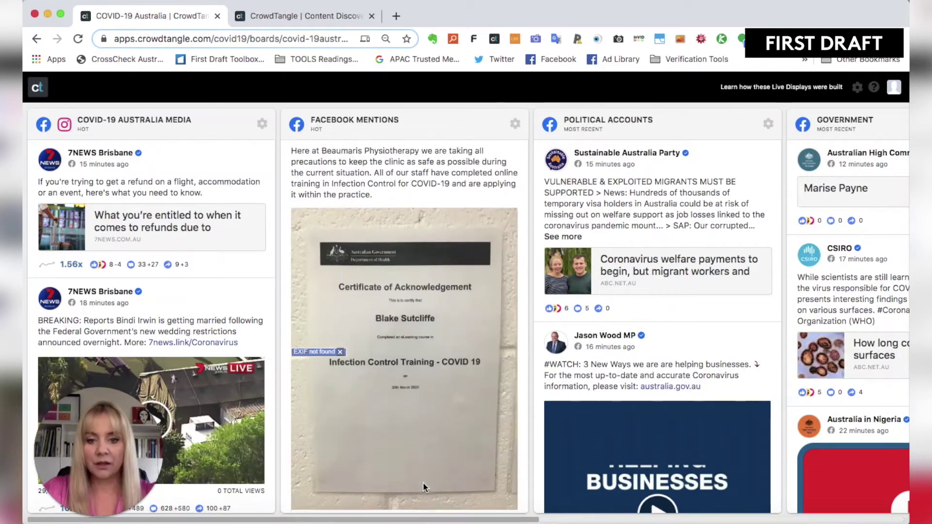
{"action": "scroll", "coordinate": [424, 482], "scroll_direction": "up", "scroll_amount": 15}
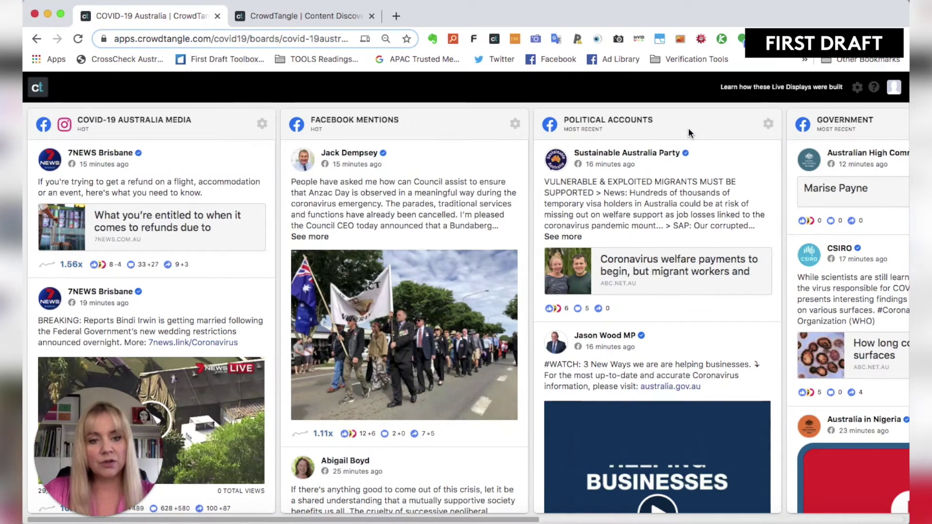
{"action": "scroll", "coordinate": [689, 129], "scroll_direction": "right", "scroll_amount": 1}
{"action": "scroll", "coordinate": [690, 133], "scroll_direction": "right", "scroll_amount": 5}
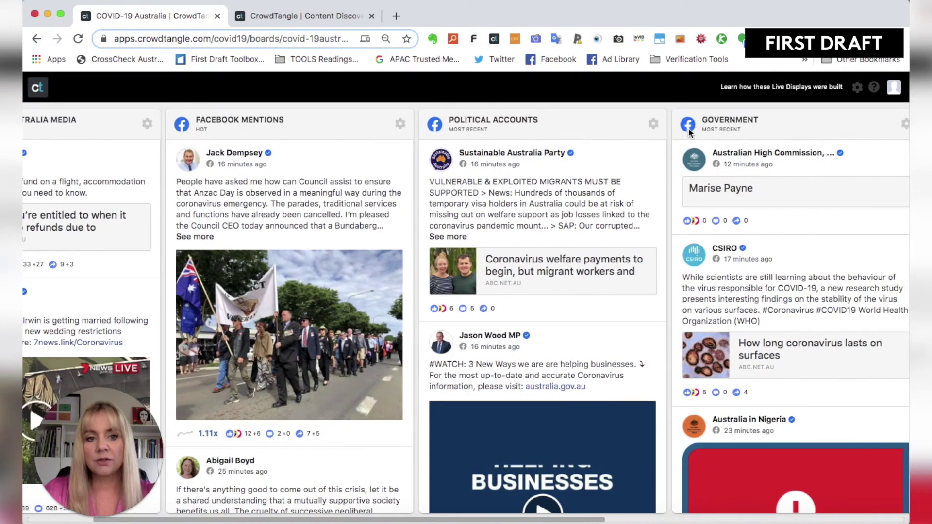
{"action": "scroll", "coordinate": [545, 125], "scroll_direction": "right", "scroll_amount": 2}
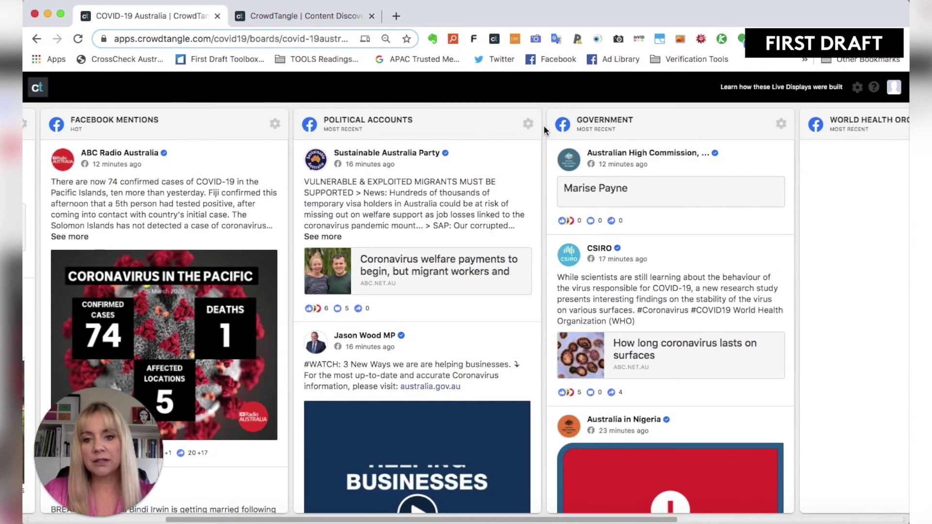
{"action": "scroll", "coordinate": [447, 127], "scroll_direction": "right", "scroll_amount": 2}
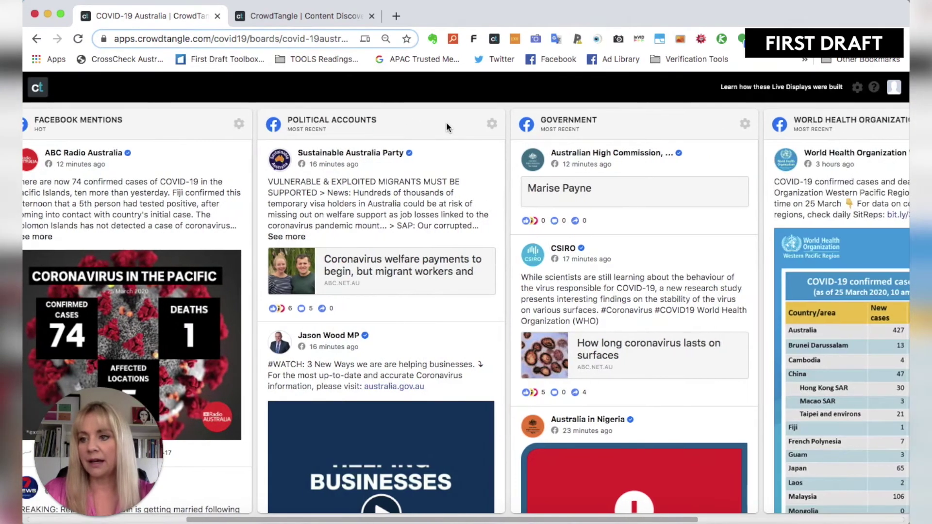
{"action": "scroll", "coordinate": [446, 128], "scroll_direction": "right", "scroll_amount": 1}
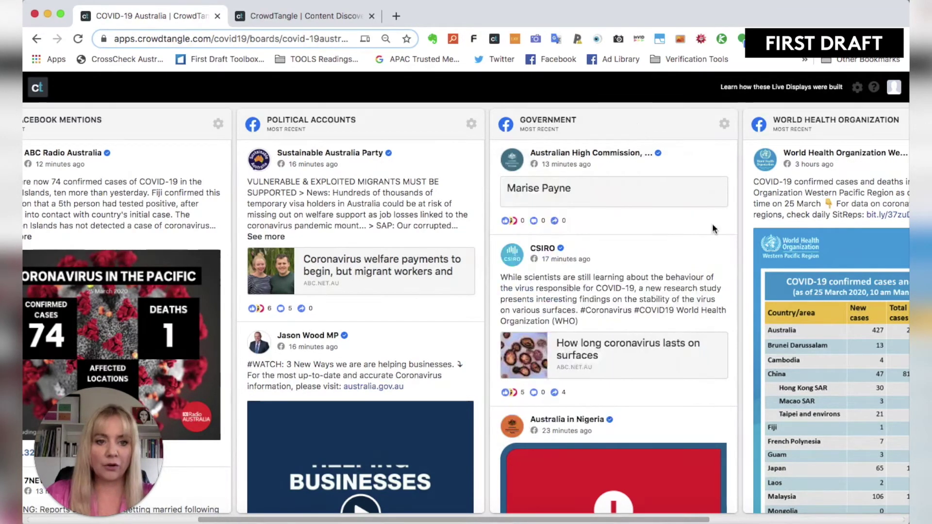
Read down the World Health Organization and Instagram Mentions columns
{"action": "scroll", "coordinate": [688, 282], "scroll_direction": "down", "scroll_amount": 3}
{"action": "scroll", "coordinate": [689, 283], "scroll_direction": "down", "scroll_amount": 6}
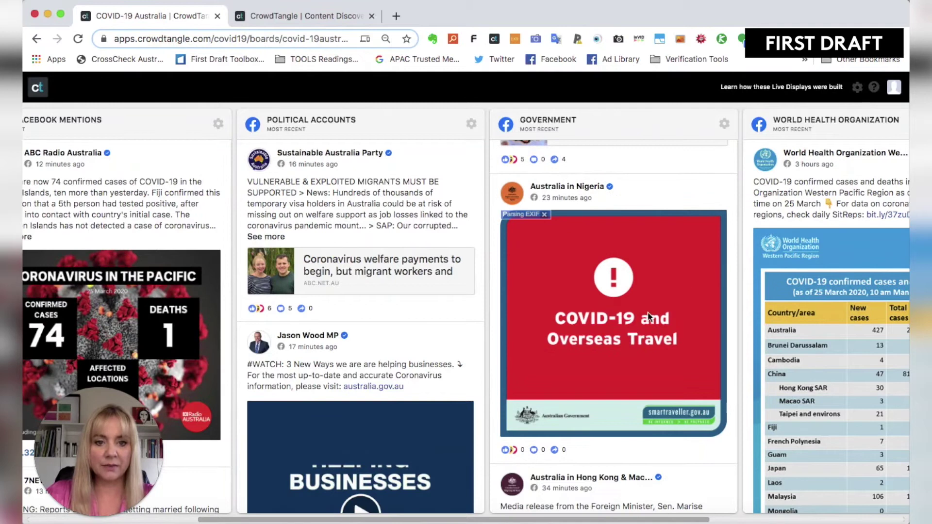
{"action": "scroll", "coordinate": [579, 449], "scroll_direction": "down", "scroll_amount": 2}
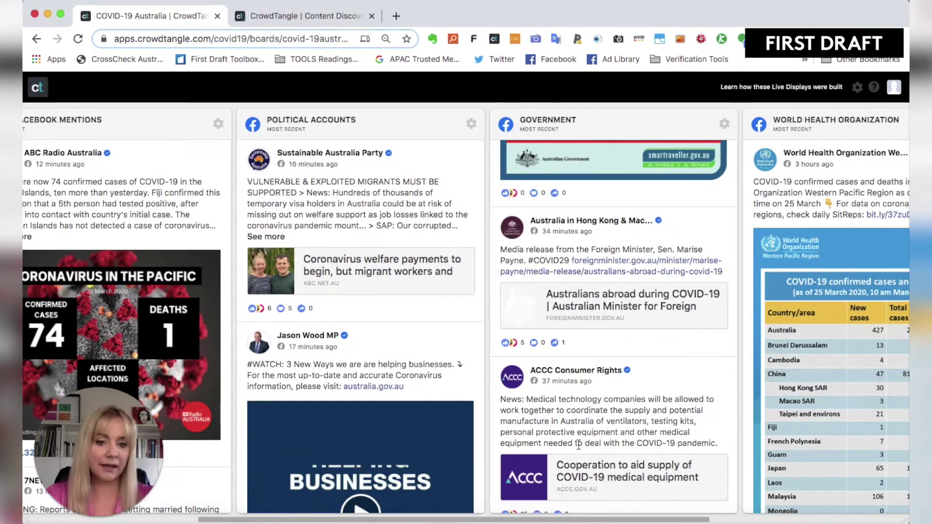
{"action": "scroll", "coordinate": [578, 447], "scroll_direction": "down", "scroll_amount": 3}
{"action": "scroll", "coordinate": [578, 443], "scroll_direction": "down", "scroll_amount": 1}
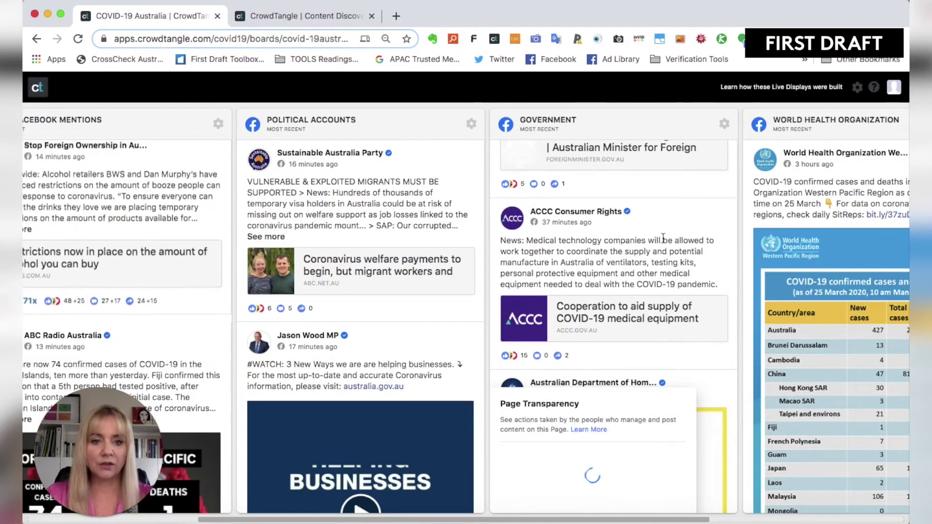
{"action": "scroll", "coordinate": [676, 124], "scroll_direction": "right", "scroll_amount": 5}
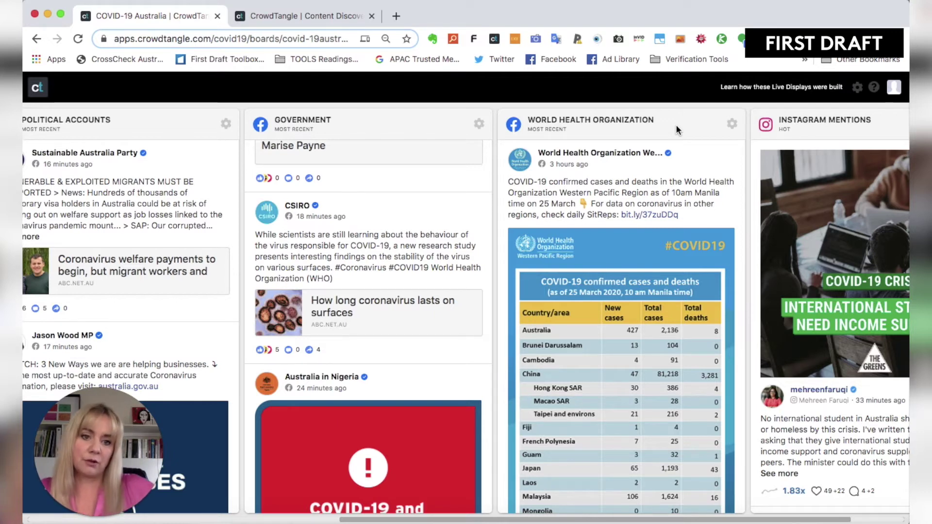
Return the board to its first column, COVID-19 Australia Media
{"action": "scroll", "coordinate": [675, 125], "scroll_direction": "right", "scroll_amount": 4}
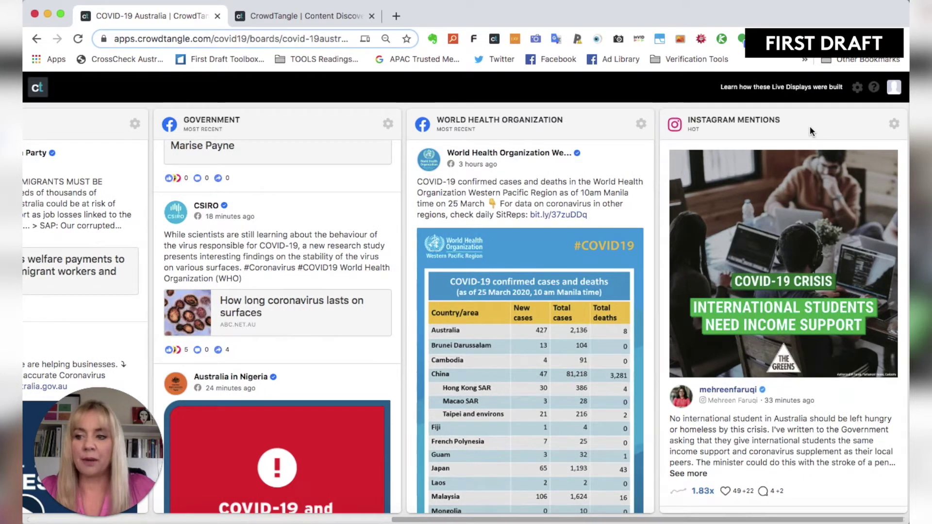
{"action": "scroll", "coordinate": [298, 125], "scroll_direction": "left", "scroll_amount": 6}
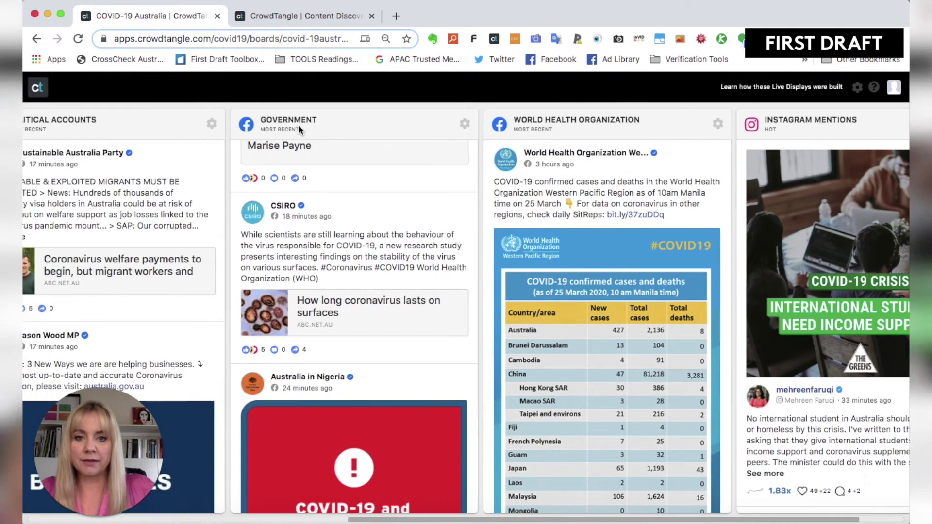
{"action": "scroll", "coordinate": [299, 125], "scroll_direction": "left", "scroll_amount": 3}
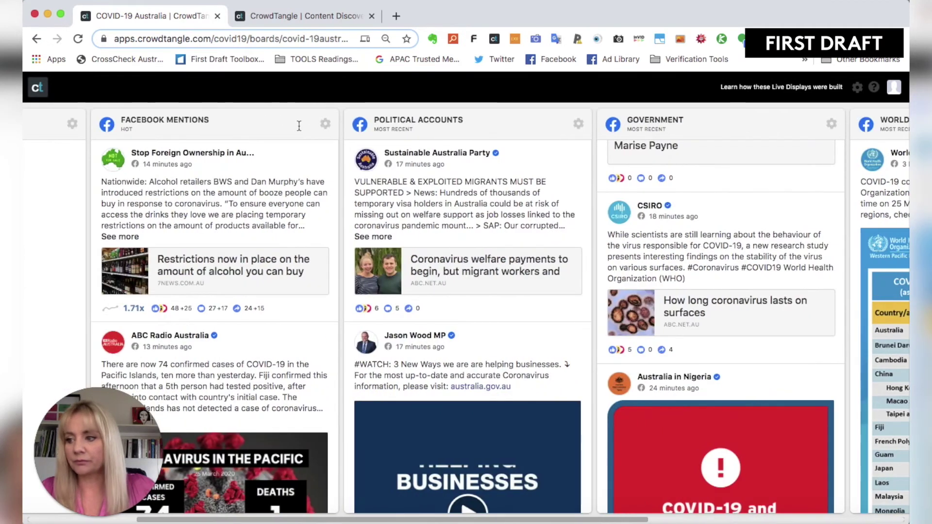
{"action": "scroll", "coordinate": [257, 128], "scroll_direction": "left", "scroll_amount": 1}
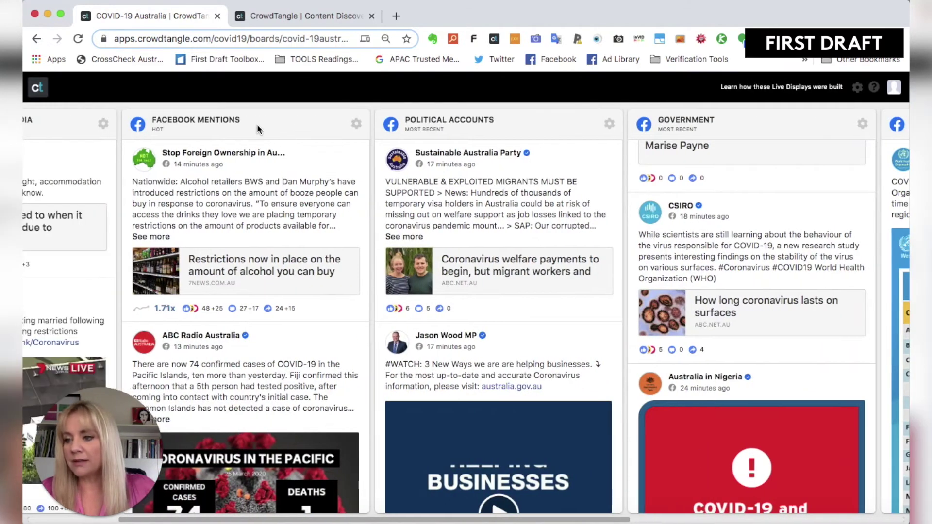
{"action": "scroll", "coordinate": [257, 124], "scroll_direction": "left", "scroll_amount": 3}
{"action": "scroll", "coordinate": [257, 125], "scroll_direction": "left", "scroll_amount": 1}
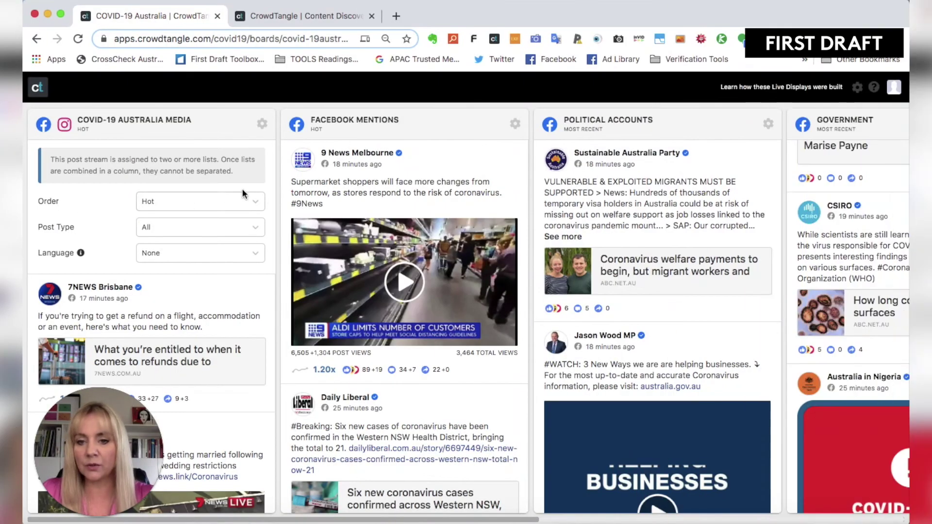
Check the Order, Post Type and Language dropdowns, keeping Hot ordering and All post types
{"action": "left_click", "coordinate": [254, 202]}
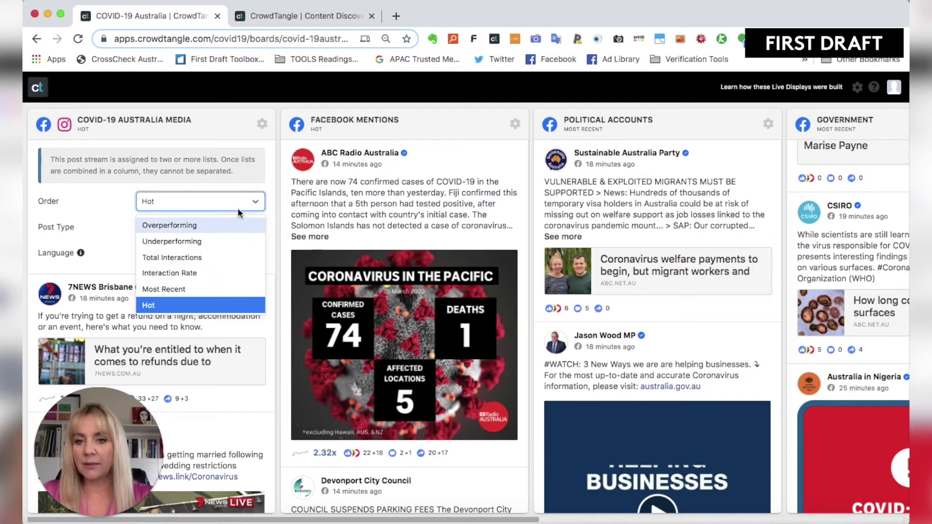
{"action": "left_click", "coordinate": [254, 202]}
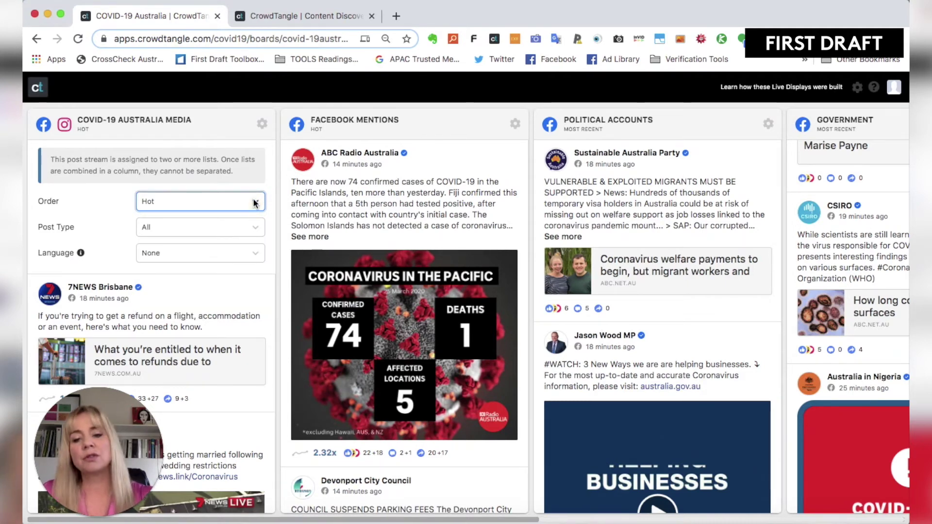
{"action": "left_click", "coordinate": [255, 228]}
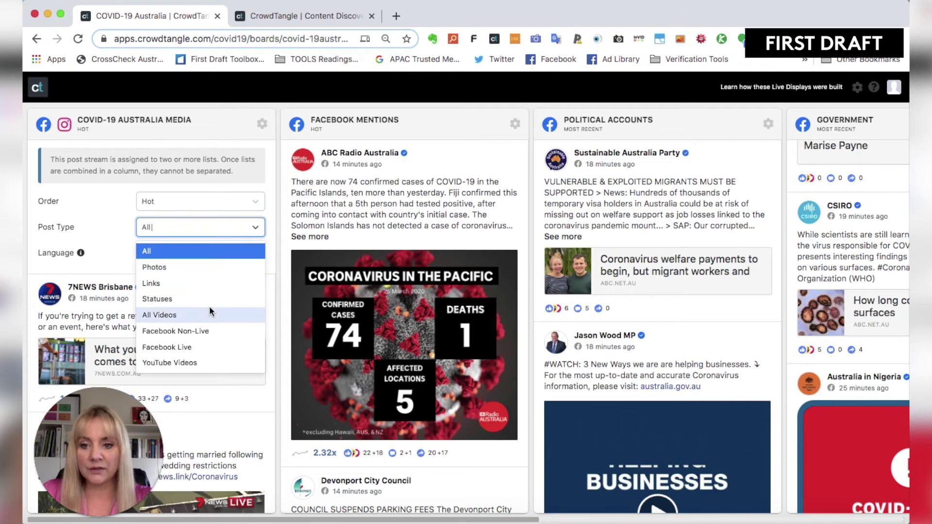
{"action": "left_click", "coordinate": [104, 227]}
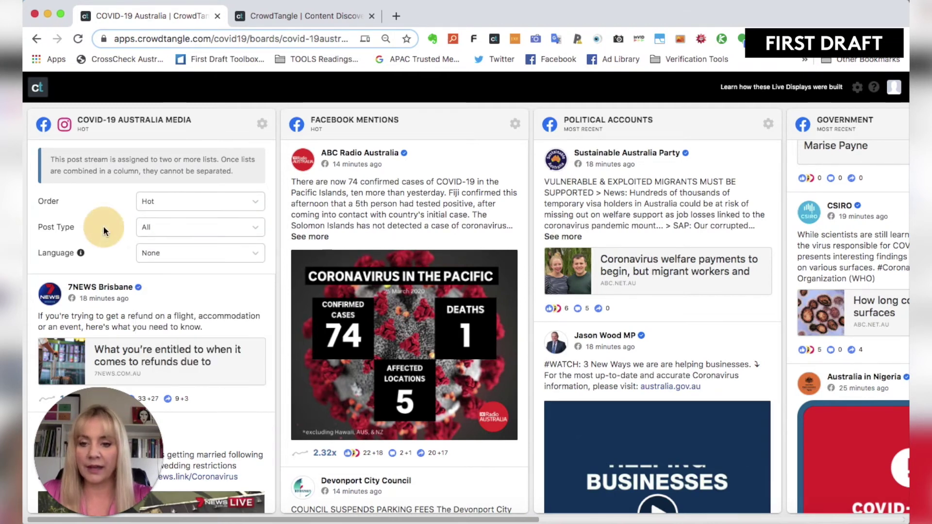
{"action": "left_click", "coordinate": [257, 251]}
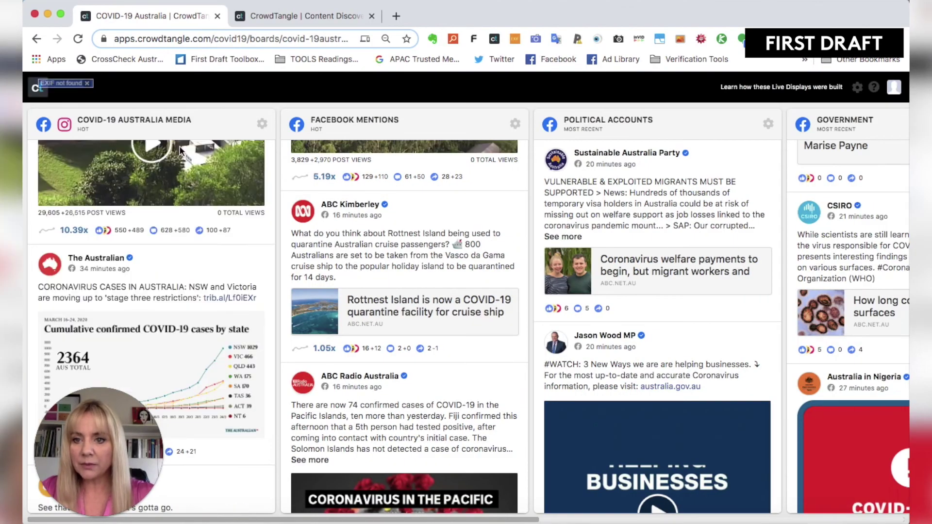
{"action": "scroll", "coordinate": [155, 210], "scroll_direction": "up", "scroll_amount": 3}
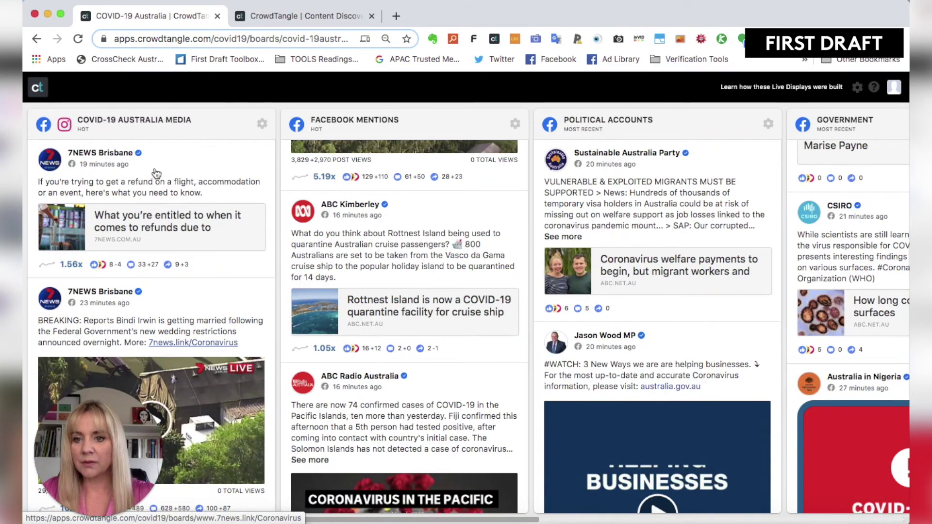
{"action": "mouse_move", "coordinate": [122, 154]}
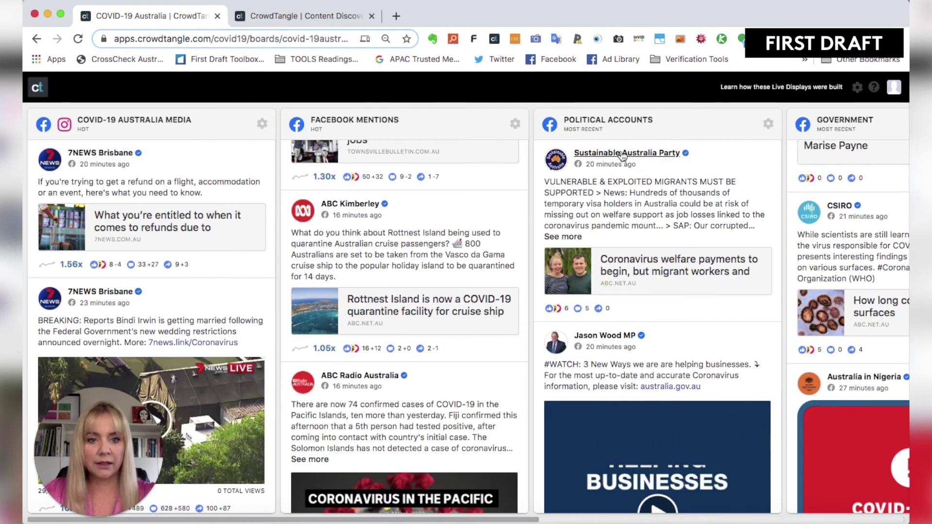
{"action": "mouse_move", "coordinate": [623, 156]}
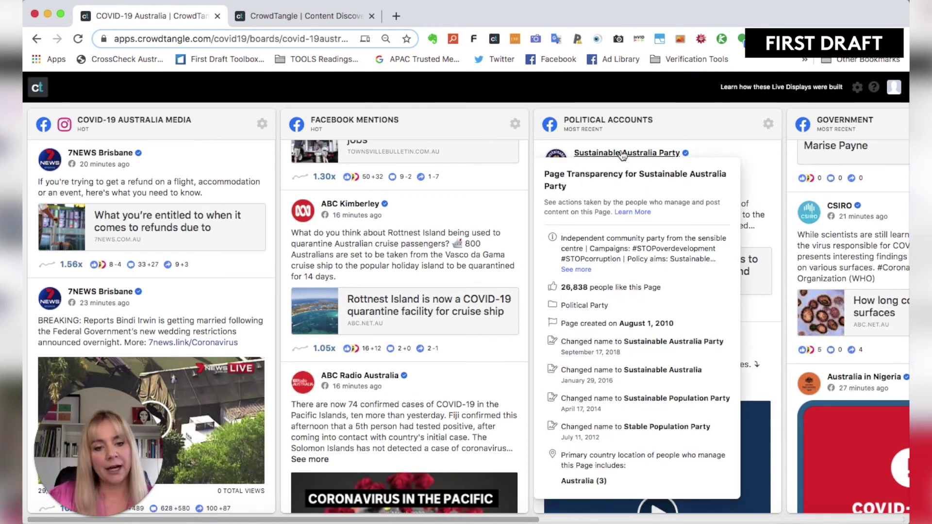